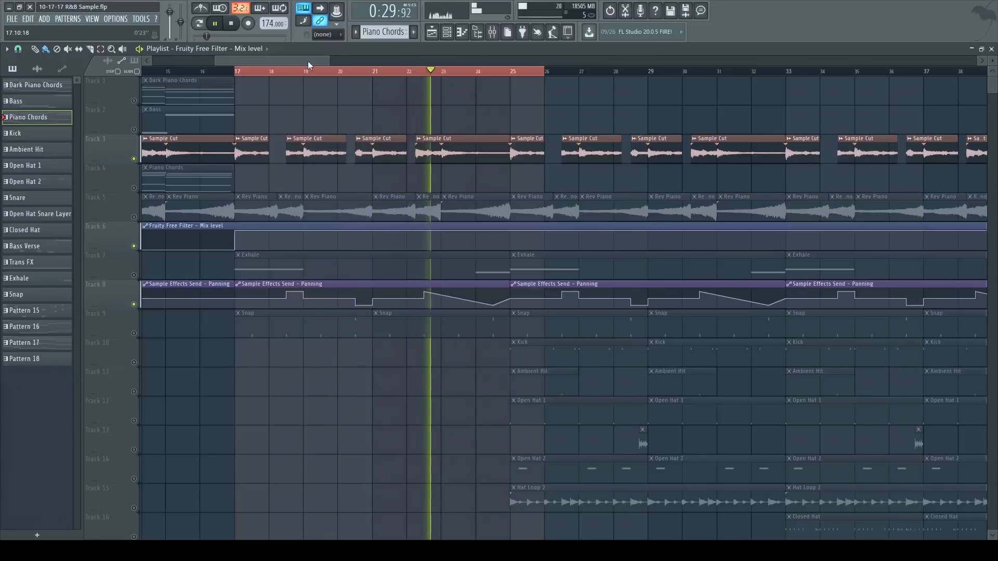
Set the playlist's time selection to span bars 17 to 25.
{"action": "right_click", "coordinate": [522, 73]}
{"action": "right_click", "coordinate": [530, 85]}
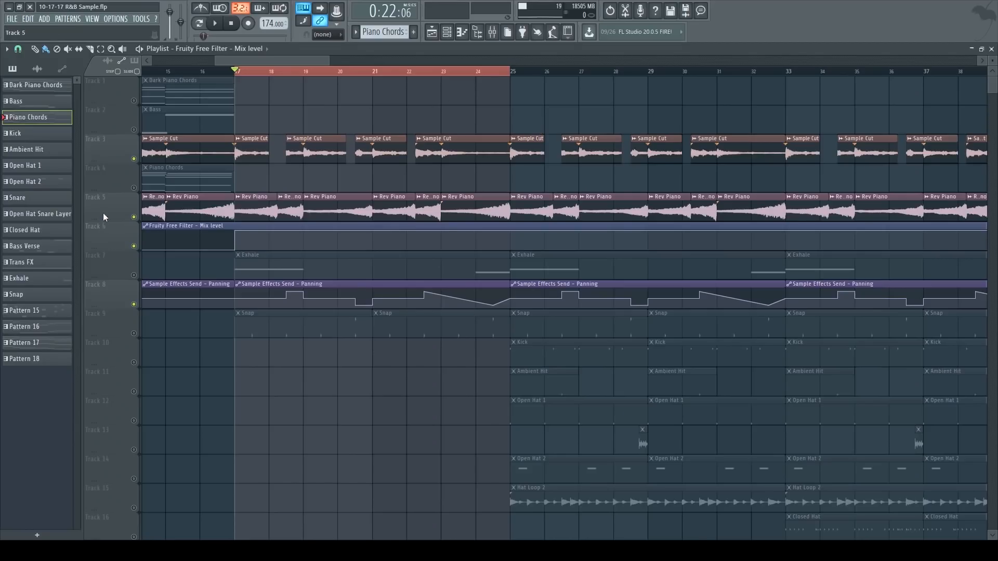
Examine the Tremolator and PanMan effects on the Revers Piano mixer channel.
{"action": "key", "text": "F9"}
{"action": "left_click", "coordinate": [944, 133]}
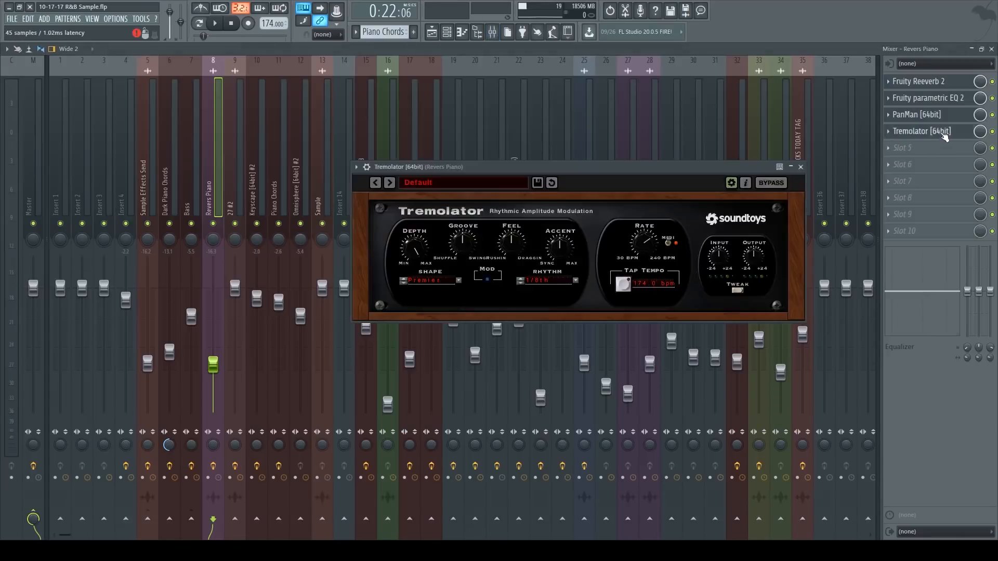
{"action": "left_click", "coordinate": [945, 135]}
{"action": "left_click", "coordinate": [948, 119]}
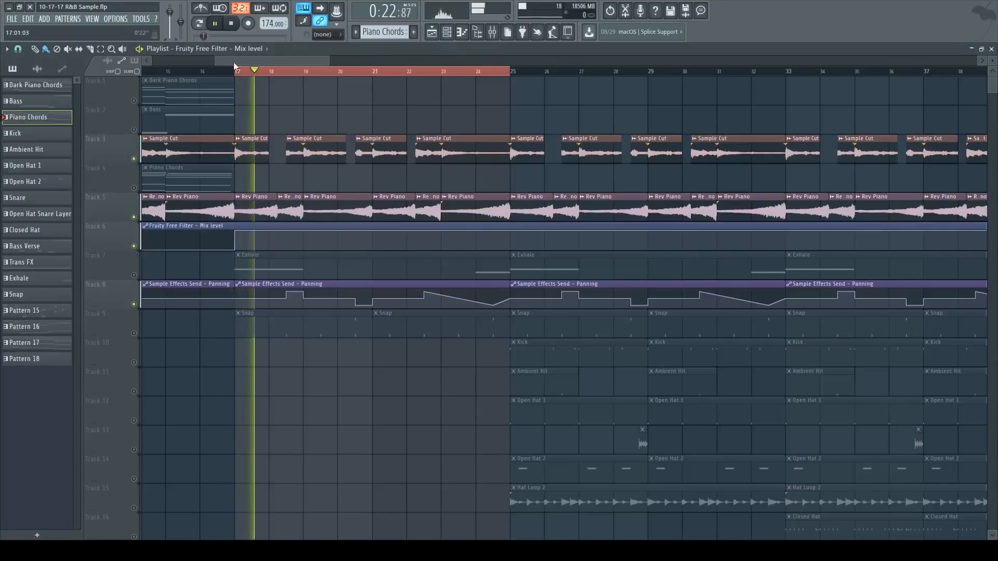
Review the Rev Piano clips alongside the Sample Cut clips across bars 17 to 25 of the playlist.
{"action": "scroll", "coordinate": [234, 65], "scroll_direction": "up", "scroll_amount": 4}
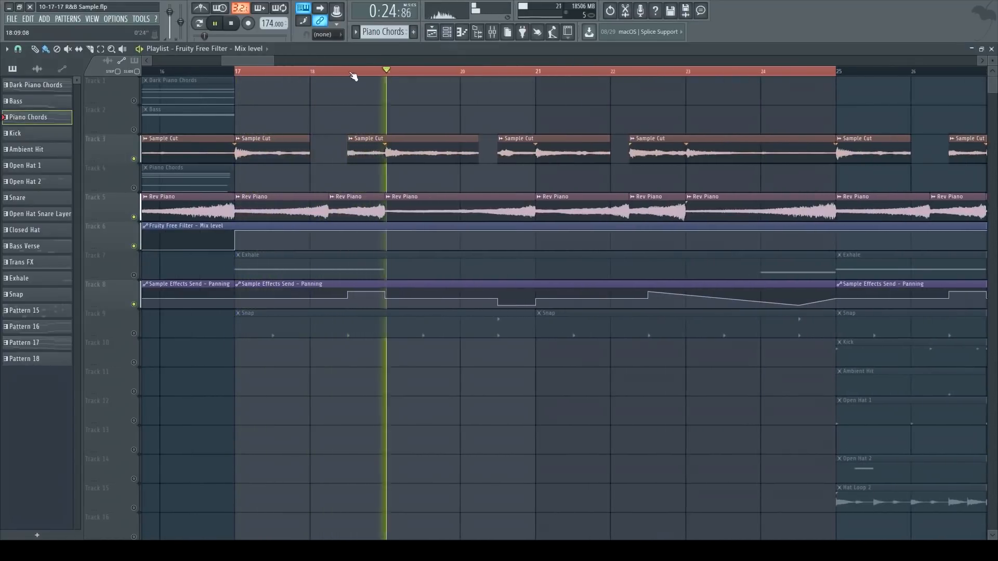
{"action": "scroll", "coordinate": [356, 74], "scroll_direction": "down", "scroll_amount": 1}
{"action": "left_click_drag", "start_coordinate": [269, 60], "coordinate": [277, 66]}
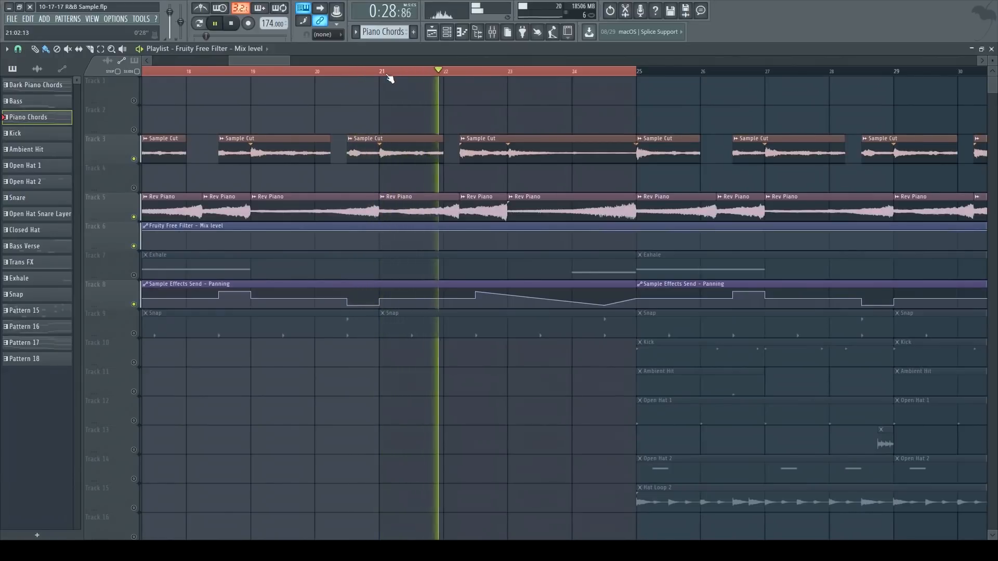
{"action": "scroll", "coordinate": [446, 79], "scroll_direction": "down", "scroll_amount": 1}
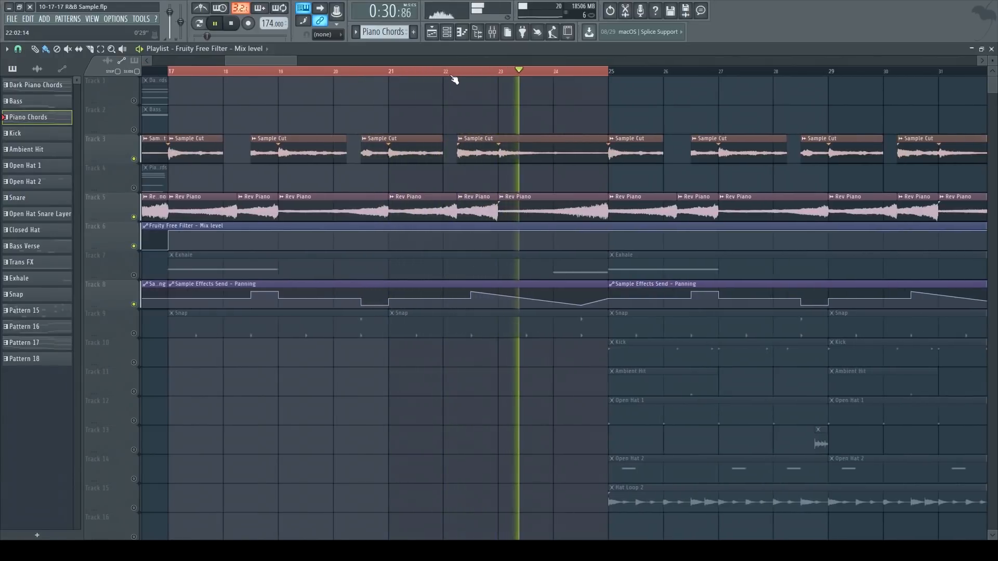
{"action": "mouse_move", "coordinate": [267, 62]}
{"action": "left_mouse_down"}
{"action": "mouse_move", "coordinate": [254, 61]}
{"action": "mouse_move", "coordinate": [264, 62]}
{"action": "left_mouse_up"}
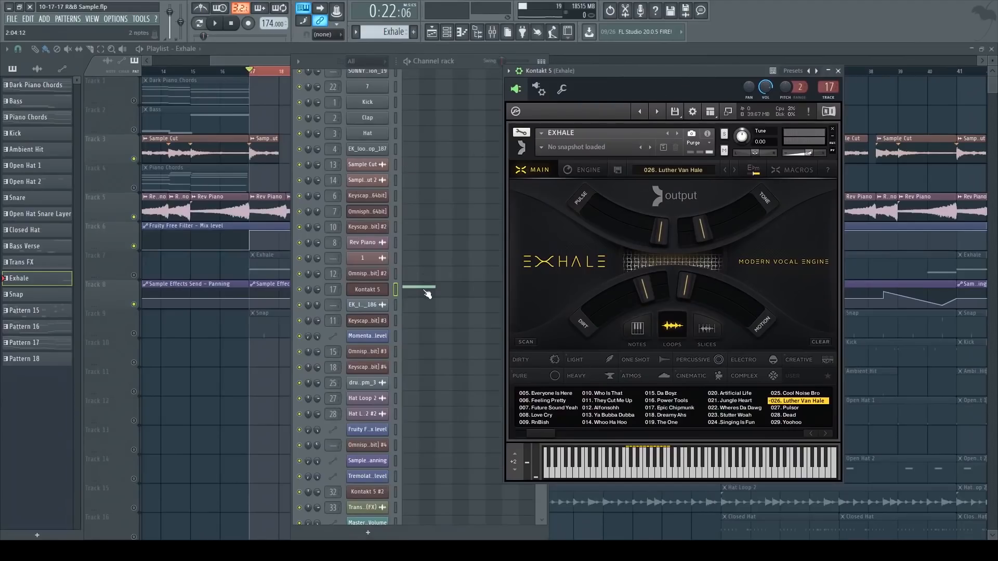
Examine the Kontakt 5 channel's notes for the Exhale pattern in the piano roll, and close it.
{"action": "left_click", "coordinate": [428, 292]}
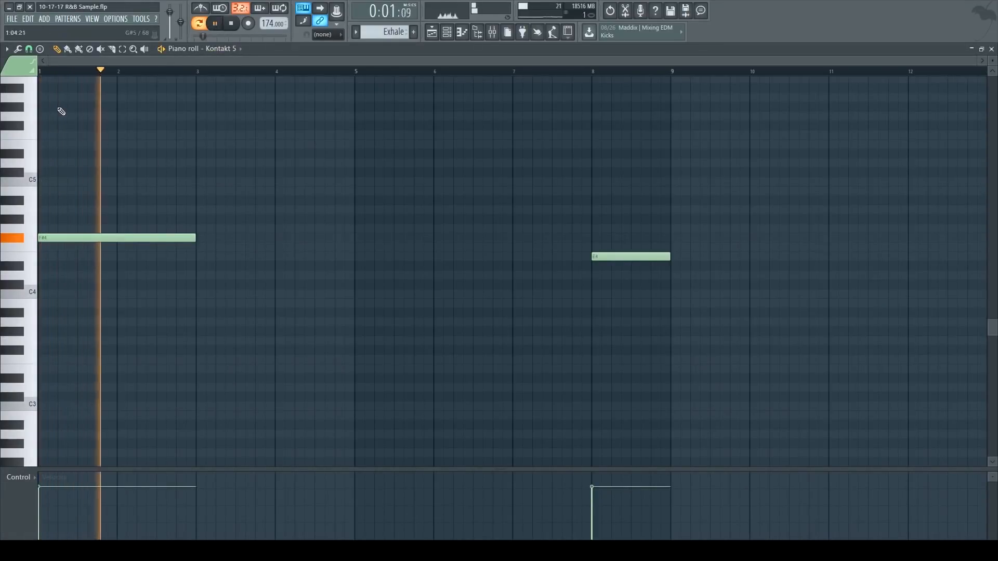
{"action": "left_click", "coordinate": [566, 79]}
{"action": "right_click", "coordinate": [568, 84]}
{"action": "left_click", "coordinate": [574, 73]}
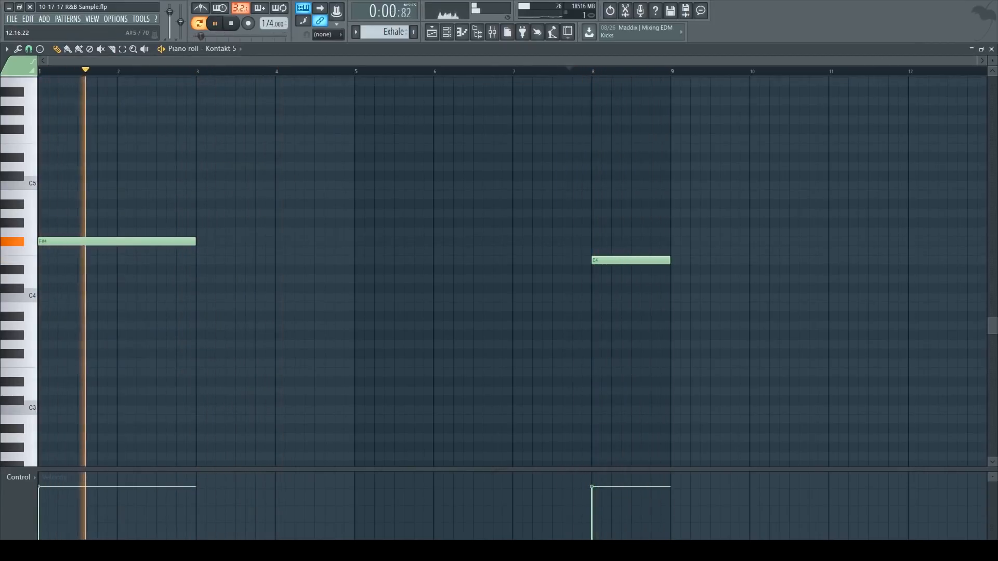
{"action": "left_click", "coordinate": [992, 49]}
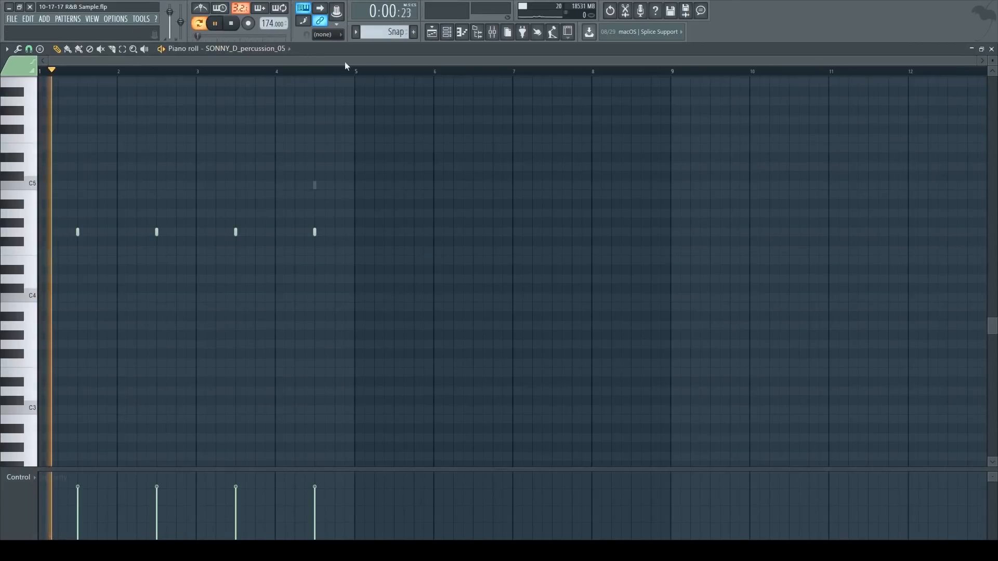
Examine the SONNY_D_percussion_10 notes of the Snap pattern in the piano roll, and return to the playlist.
{"action": "left_click", "coordinate": [451, 34]}
{"action": "scroll", "coordinate": [493, 202], "scroll_direction": "up", "scroll_amount": 5}
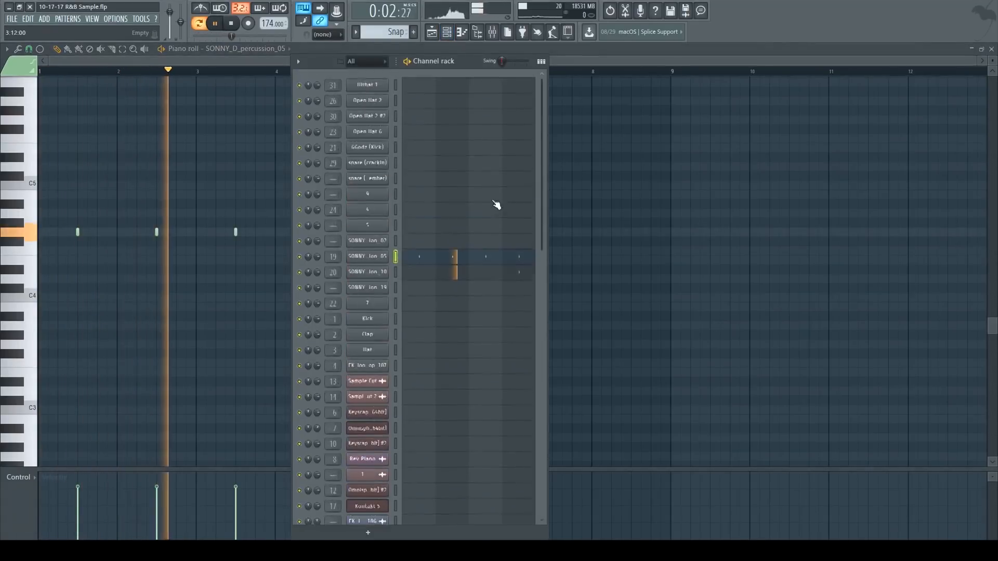
{"action": "left_click", "coordinate": [522, 280]}
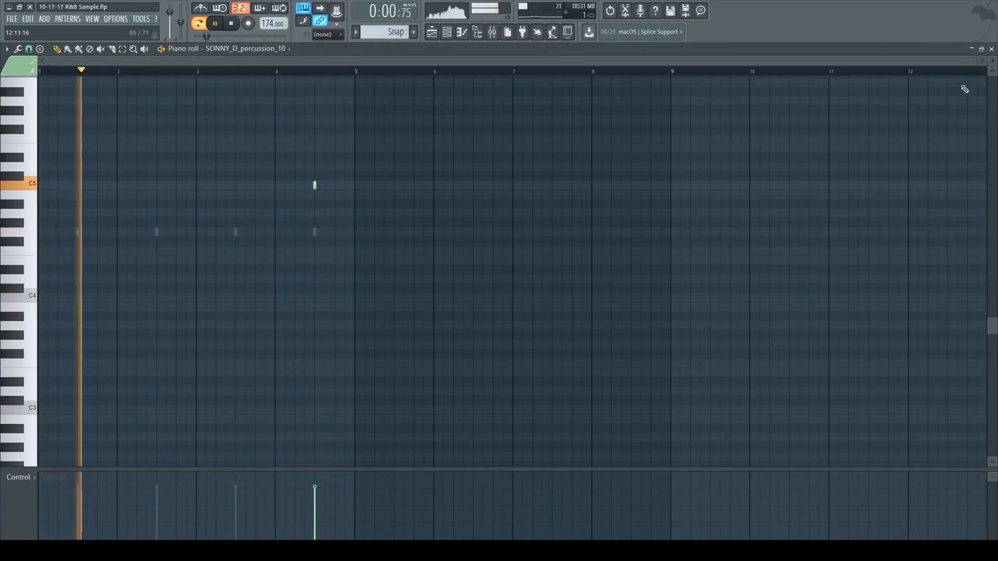
{"action": "left_click", "coordinate": [434, 33]}
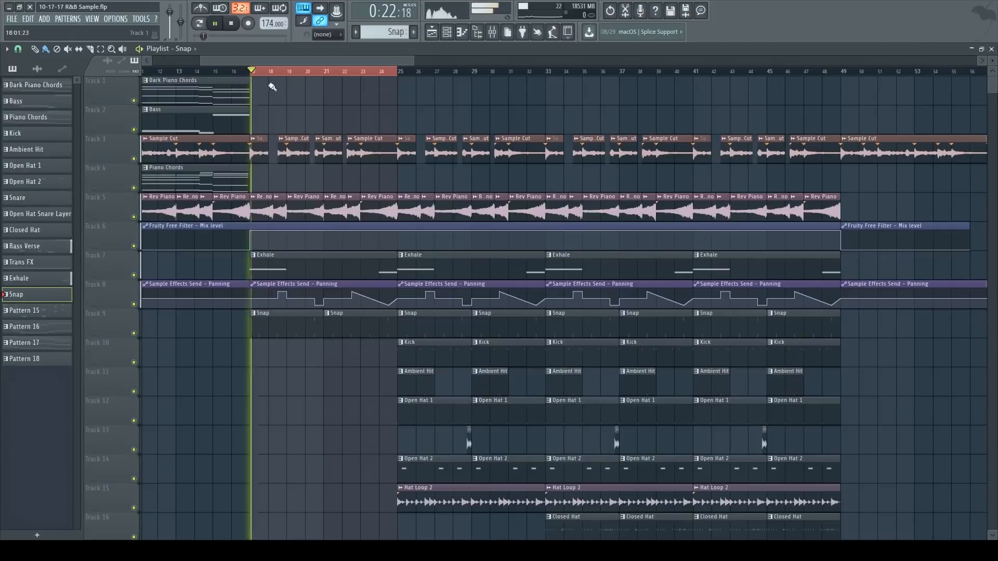
Unmute the Open Hat 1, Open Hat 2 and Hat Loop 2 tracks alongside the Kick track.
{"action": "scroll", "coordinate": [274, 73], "scroll_direction": "up", "scroll_amount": 4}
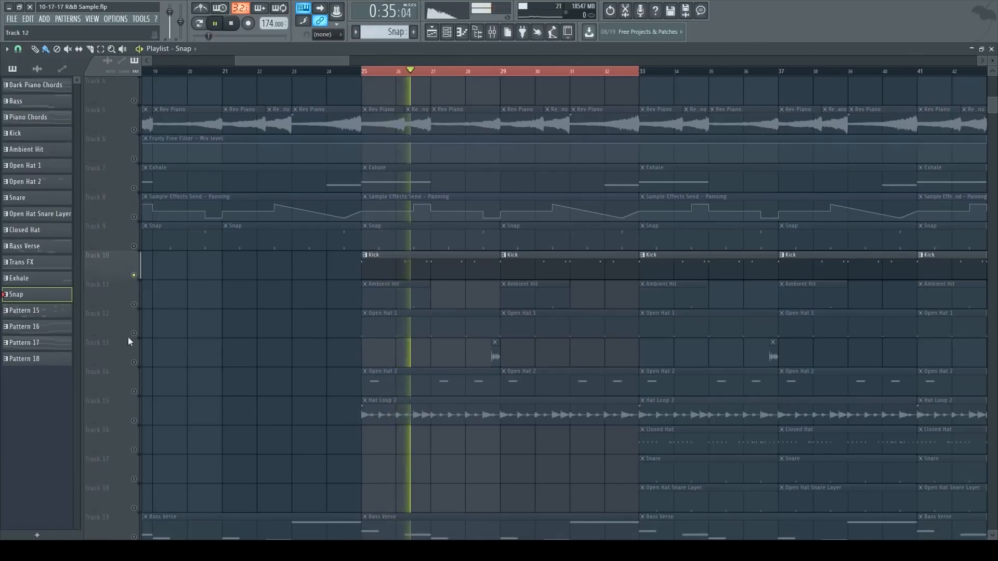
{"action": "left_click", "coordinate": [133, 334]}
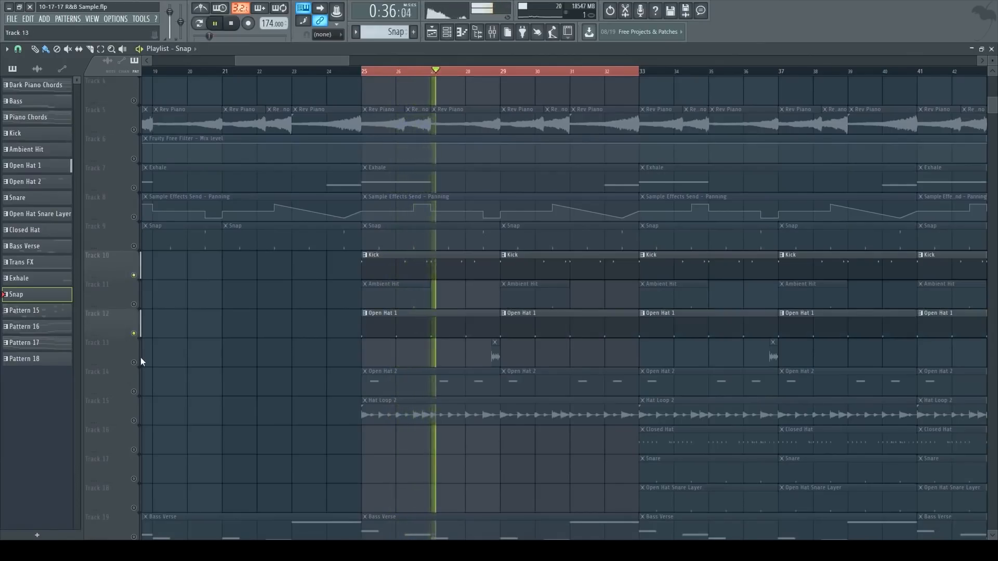
{"action": "left_click", "coordinate": [134, 392]}
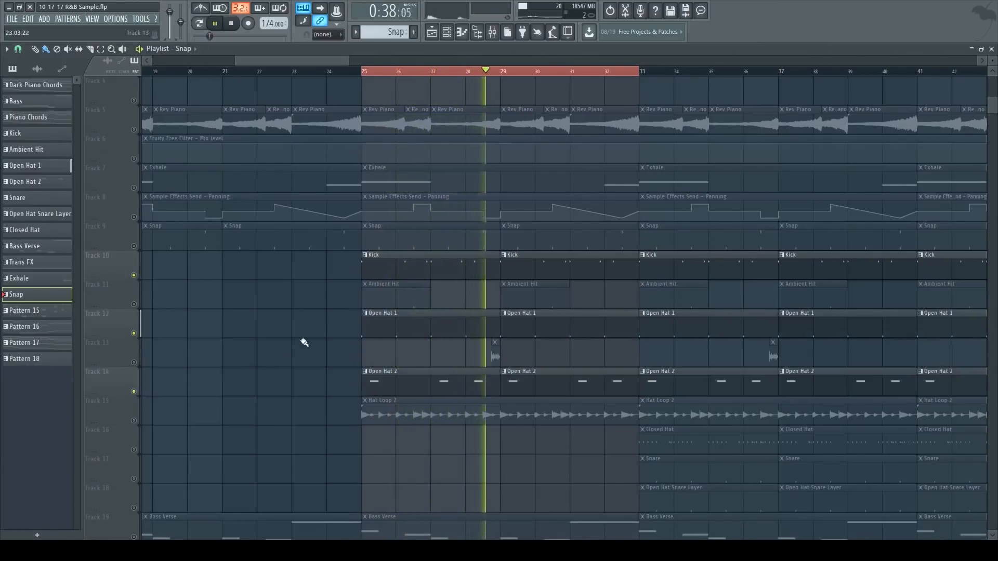
{"action": "left_click", "coordinate": [133, 422]}
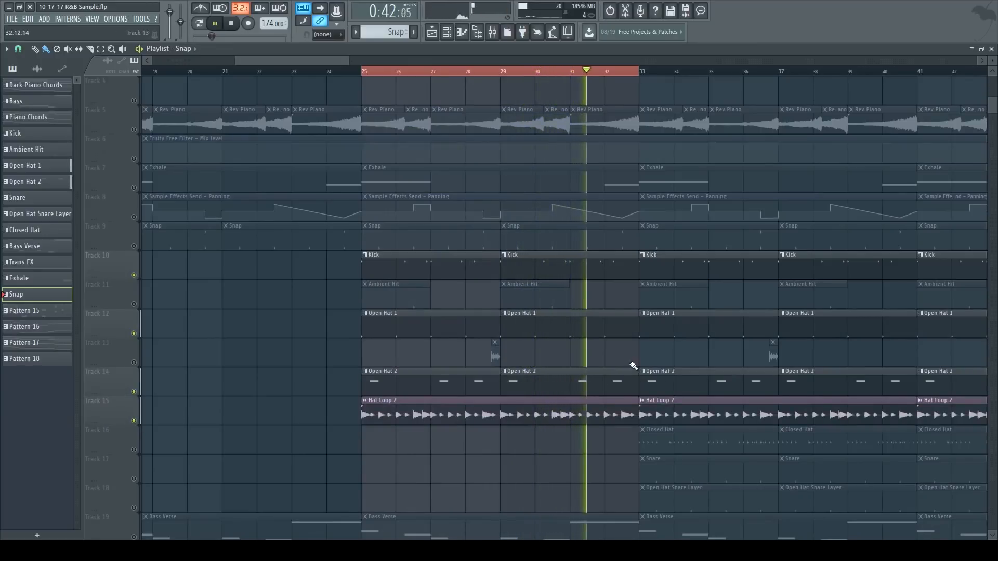
Unmute the Ambient Hit track, the short audio clips on Track 13 and the Snap track.
{"action": "left_click", "coordinate": [135, 304]}
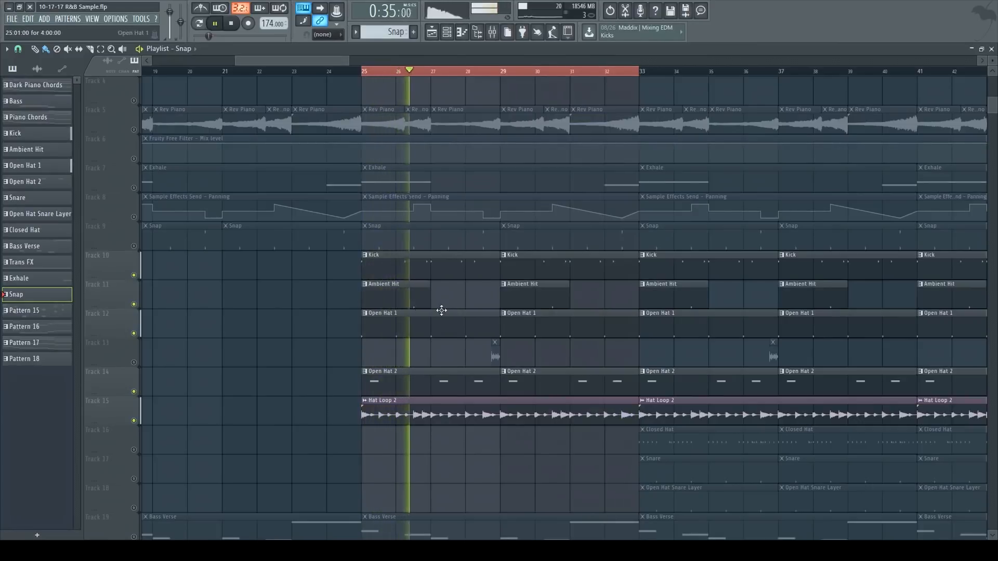
{"action": "left_click", "coordinate": [134, 362]}
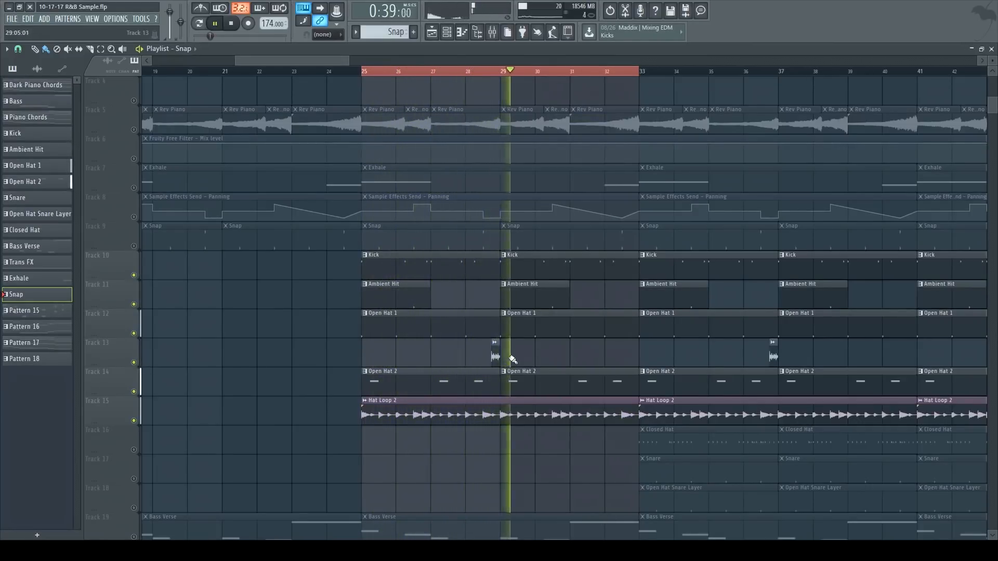
{"action": "left_click", "coordinate": [134, 247]}
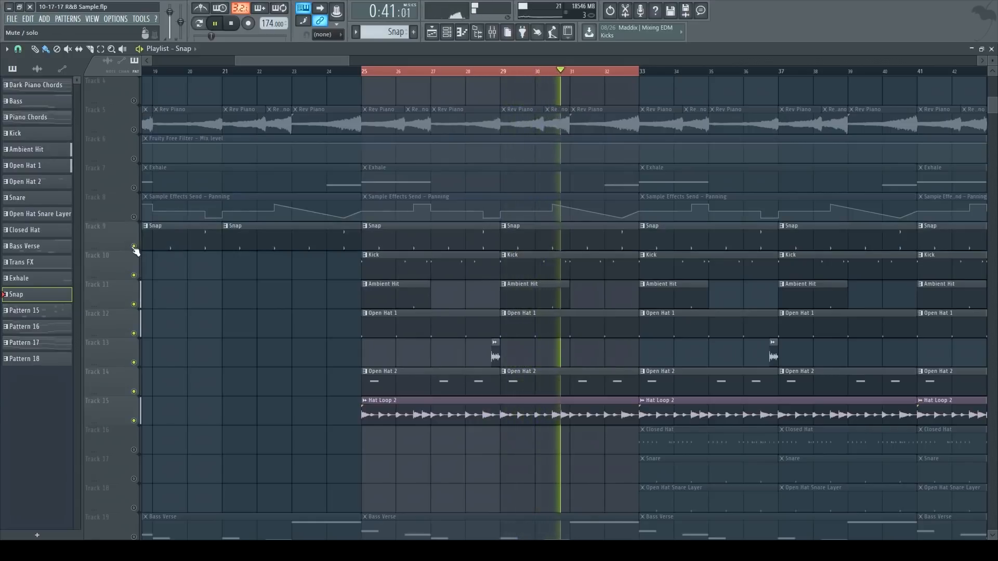
Unmute the Bass Verse track in the playlist.
{"action": "scroll", "coordinate": [282, 289], "scroll_direction": "down", "scroll_amount": 2}
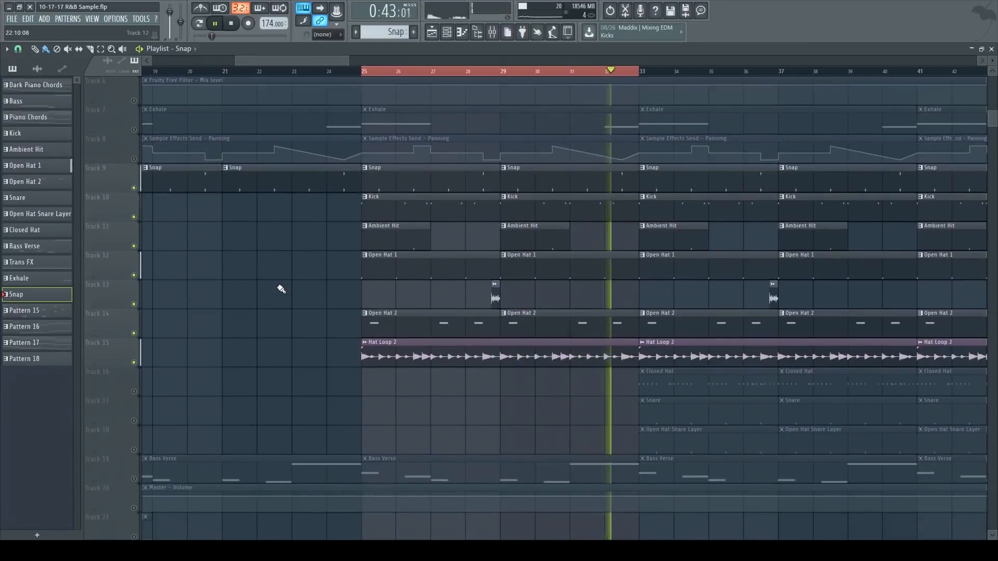
{"action": "scroll", "coordinate": [280, 285], "scroll_direction": "up", "scroll_amount": 2}
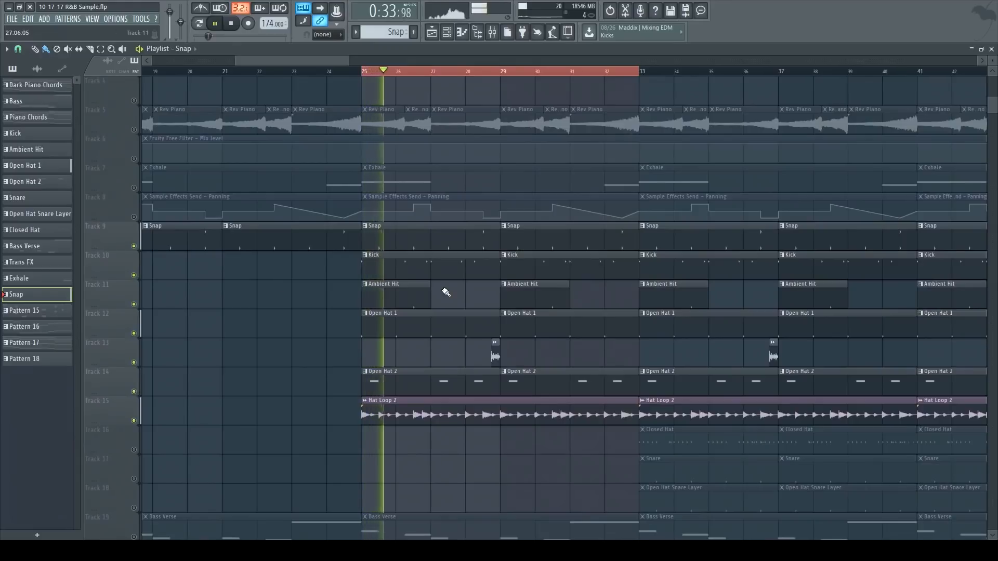
{"action": "scroll", "coordinate": [299, 260], "scroll_direction": "up", "scroll_amount": 1}
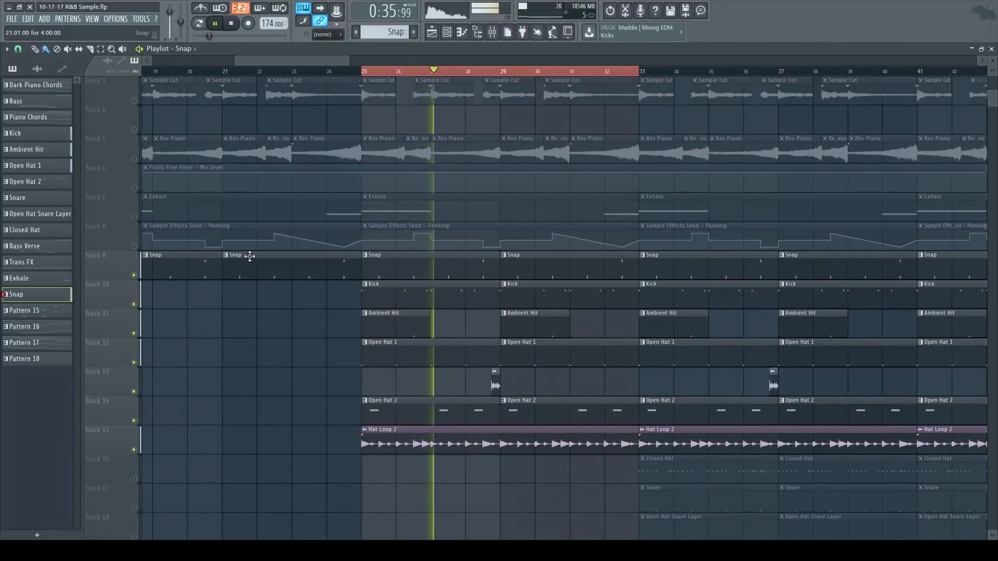
{"action": "scroll", "coordinate": [202, 312], "scroll_direction": "down", "scroll_amount": 4}
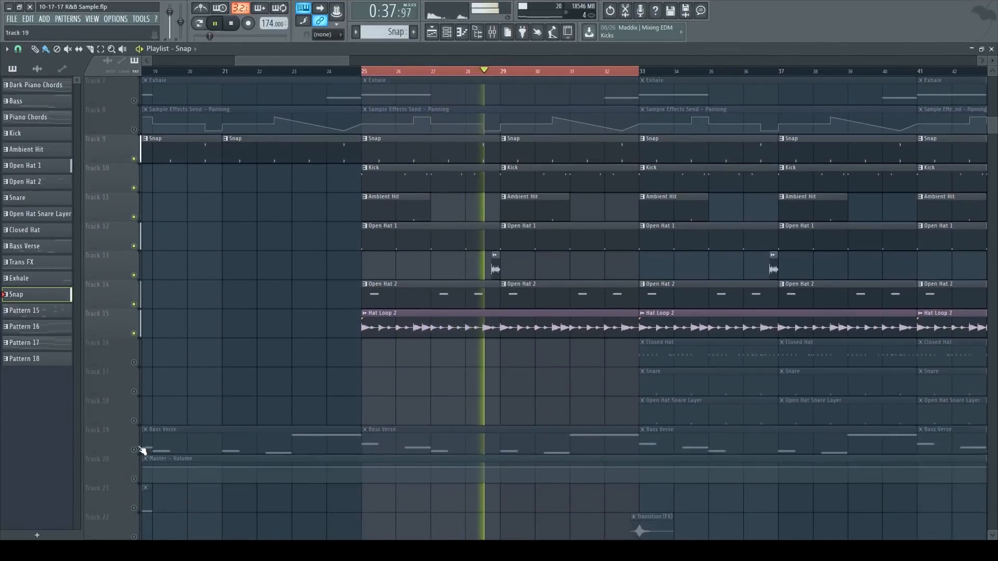
{"action": "scroll", "coordinate": [165, 352], "scroll_direction": "up", "scroll_amount": 3}
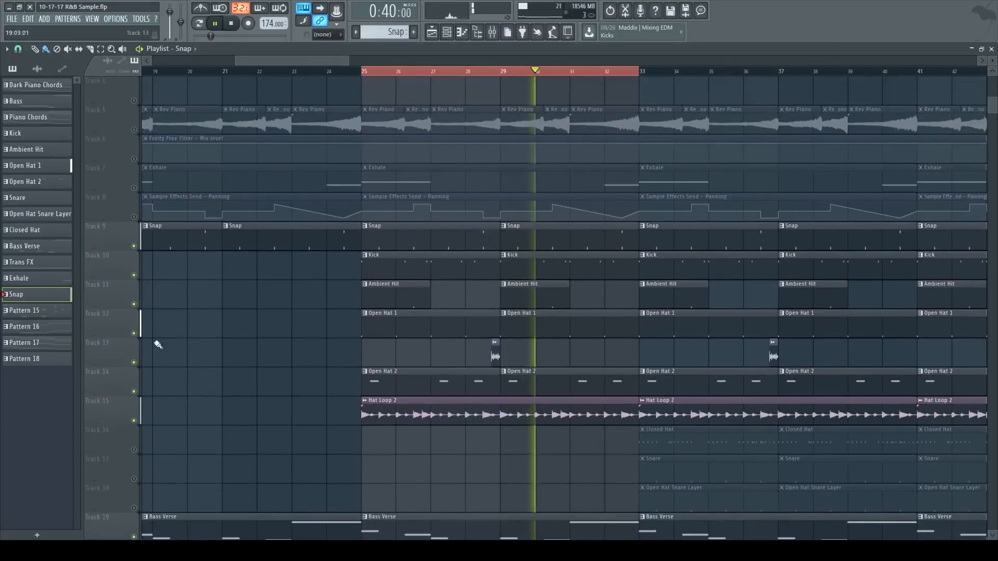
Unmute the panning automation, Exhale, Fruity Free Filter automation, Rev Piano and Sample Cut tracks.
{"action": "left_click", "coordinate": [134, 217]}
{"action": "left_click", "coordinate": [133, 188]}
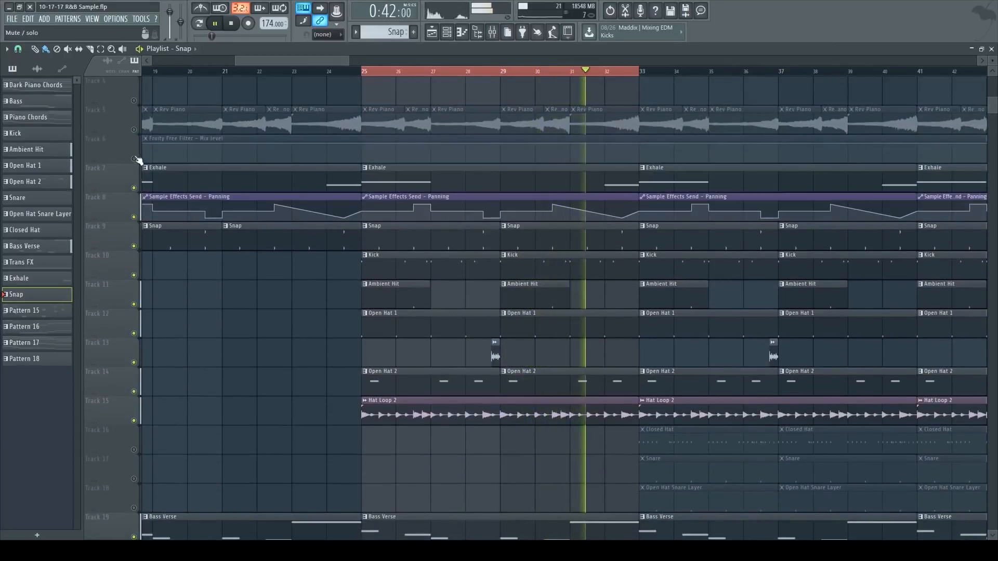
{"action": "left_click", "coordinate": [134, 158]}
{"action": "left_click", "coordinate": [134, 129]}
{"action": "scroll", "coordinate": [141, 156], "scroll_direction": "up", "scroll_amount": 3}
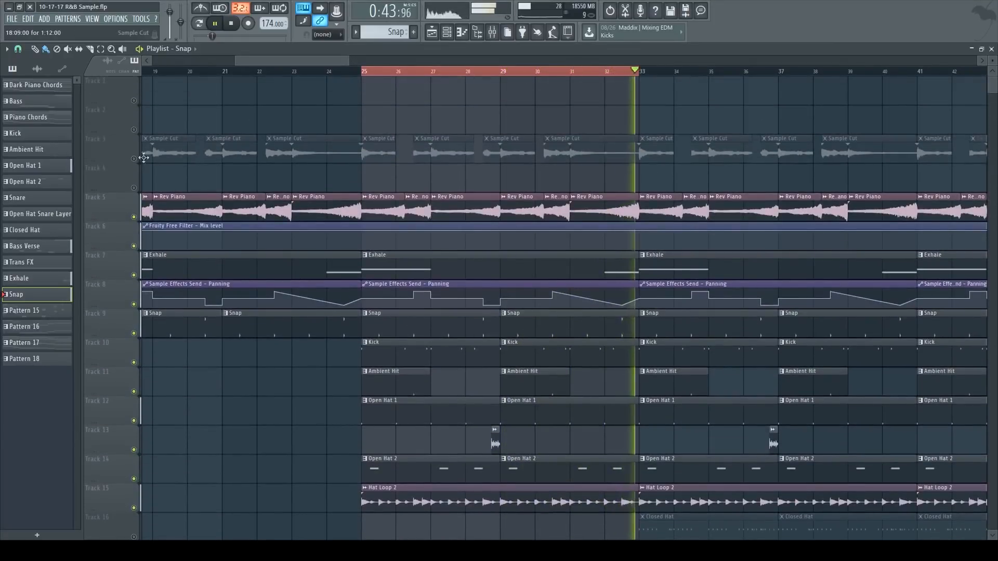
{"action": "left_click", "coordinate": [134, 158]}
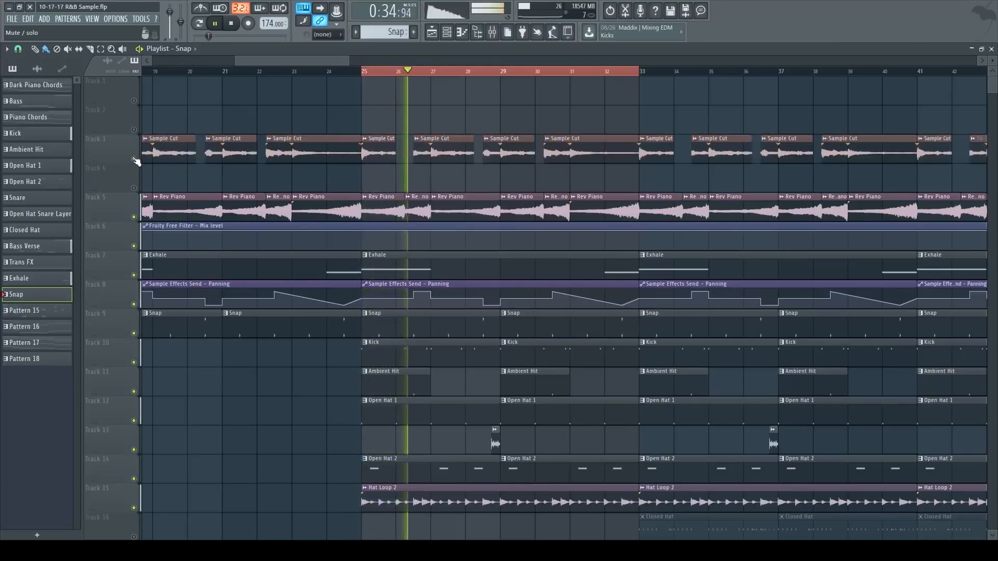
{"action": "scroll", "coordinate": [222, 223], "scroll_direction": "down", "scroll_amount": 3}
{"action": "scroll", "coordinate": [221, 231], "scroll_direction": "up", "scroll_amount": 3}
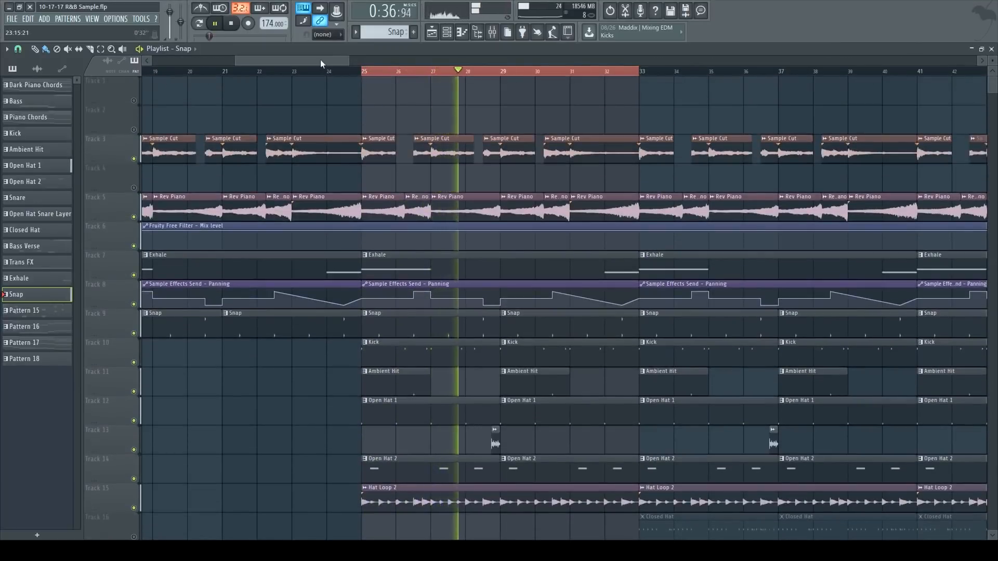
{"action": "left_click_drag", "start_coordinate": [320, 59], "coordinate": [329, 61]}
{"action": "scroll", "coordinate": [342, 156], "scroll_direction": "down", "scroll_amount": 3}
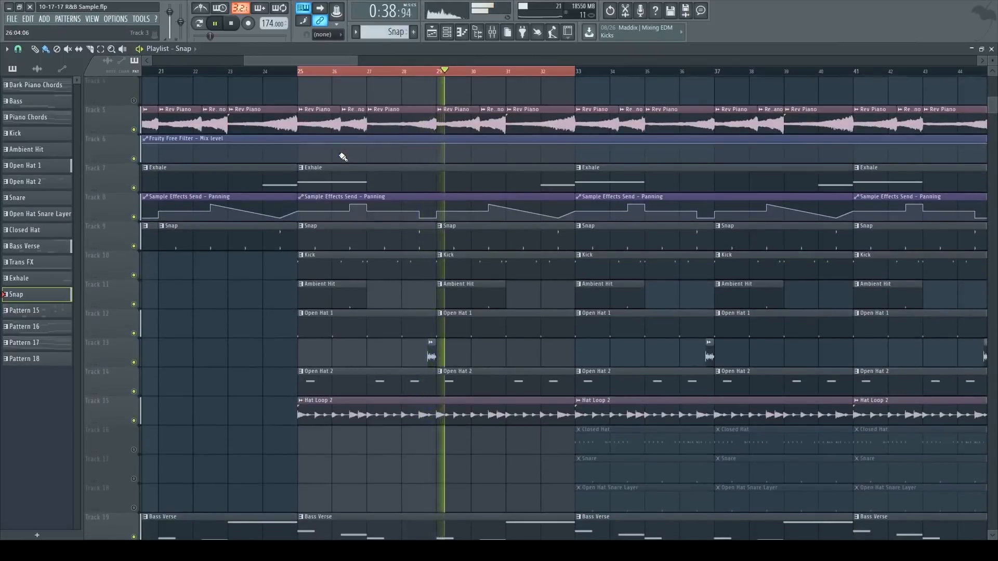
{"action": "scroll", "coordinate": [343, 157], "scroll_direction": "up", "scroll_amount": 1}
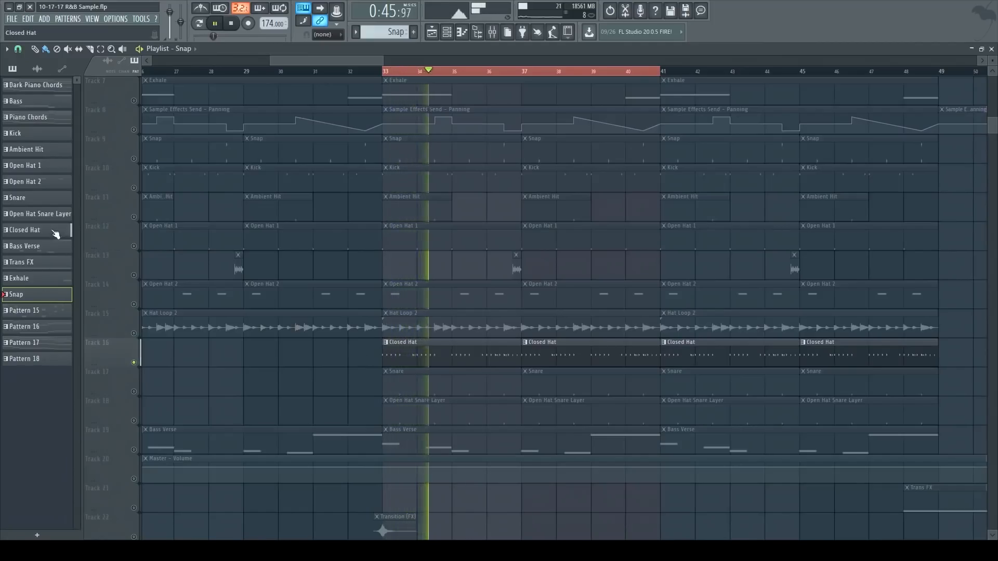
Open the Closed Hat pattern for viewing, and return to the playlist.
{"action": "double_click", "coordinate": [54, 231]}
{"action": "left_click", "coordinate": [431, 36]}
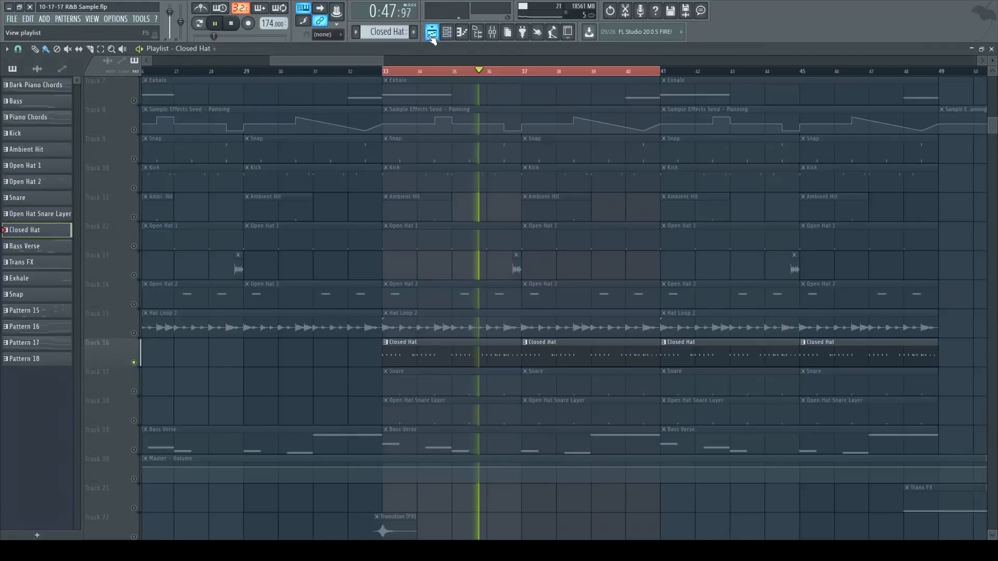
Unmute the Snare and Open Hat Snare Layer tracks, plus the remaining drum tracks from Hat Loop 2 up to Snap.
{"action": "left_click", "coordinate": [134, 392]}
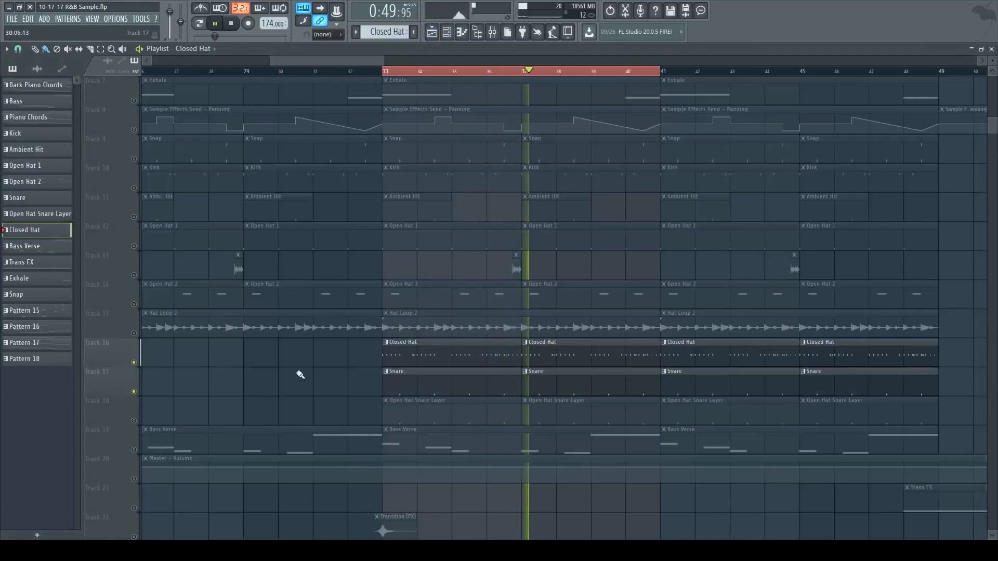
{"action": "left_click", "coordinate": [134, 421]}
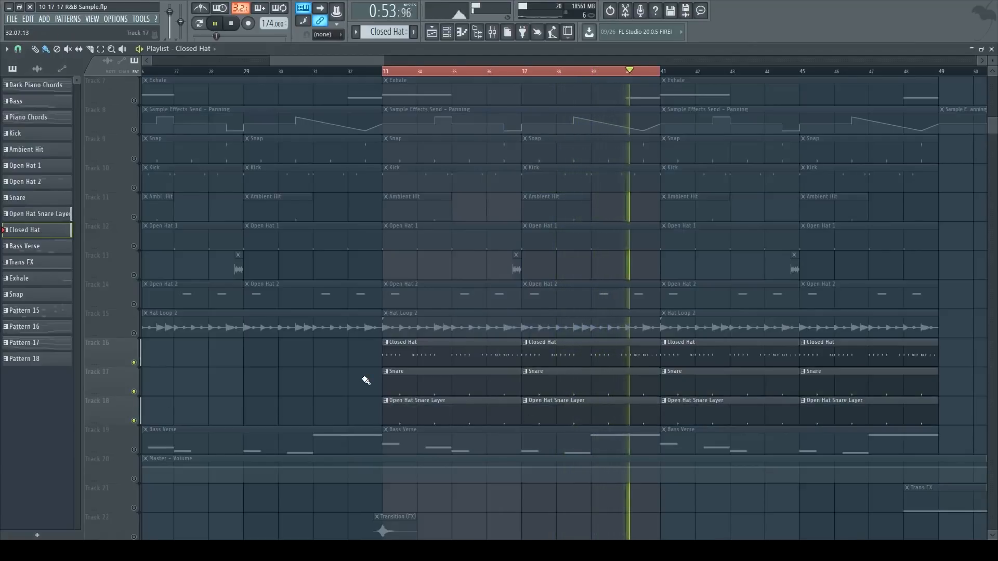
{"action": "left_click", "coordinate": [134, 334]}
{"action": "left_click", "coordinate": [134, 305]}
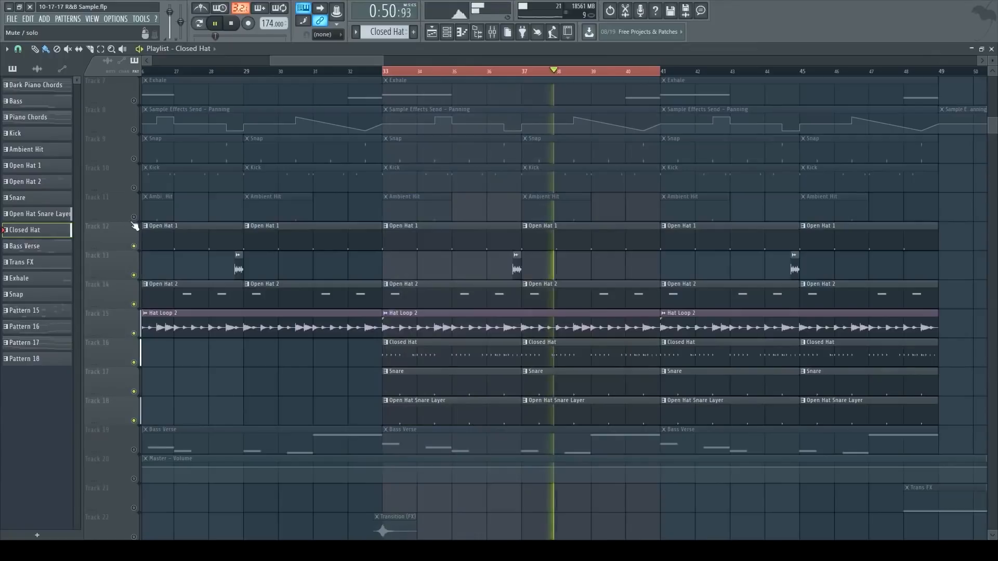
{"action": "left_click", "coordinate": [134, 217]}
{"action": "left_click", "coordinate": [134, 187]}
{"action": "left_click", "coordinate": [134, 159]}
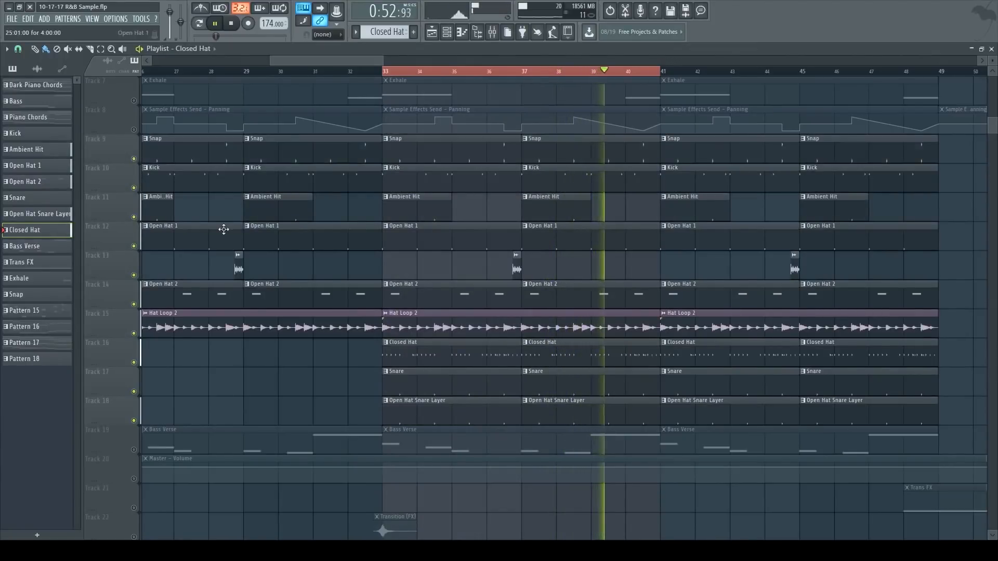
Review the full layering of all tracks in the section from bar 33 to bar 49 during playback.
{"action": "scroll", "coordinate": [329, 257], "scroll_direction": "up", "scroll_amount": 2}
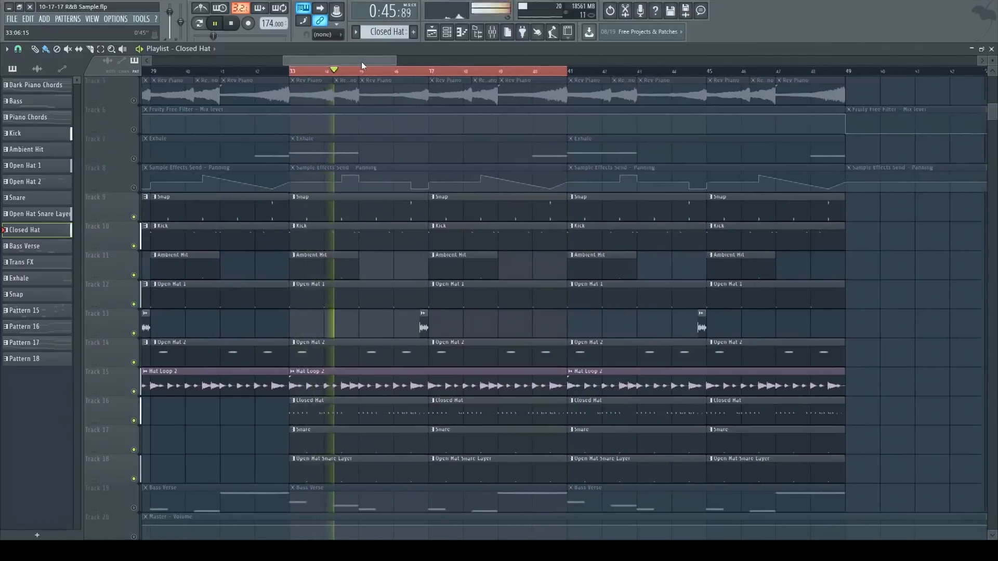
{"action": "left_click_drag", "start_coordinate": [361, 62], "coordinate": [364, 61]}
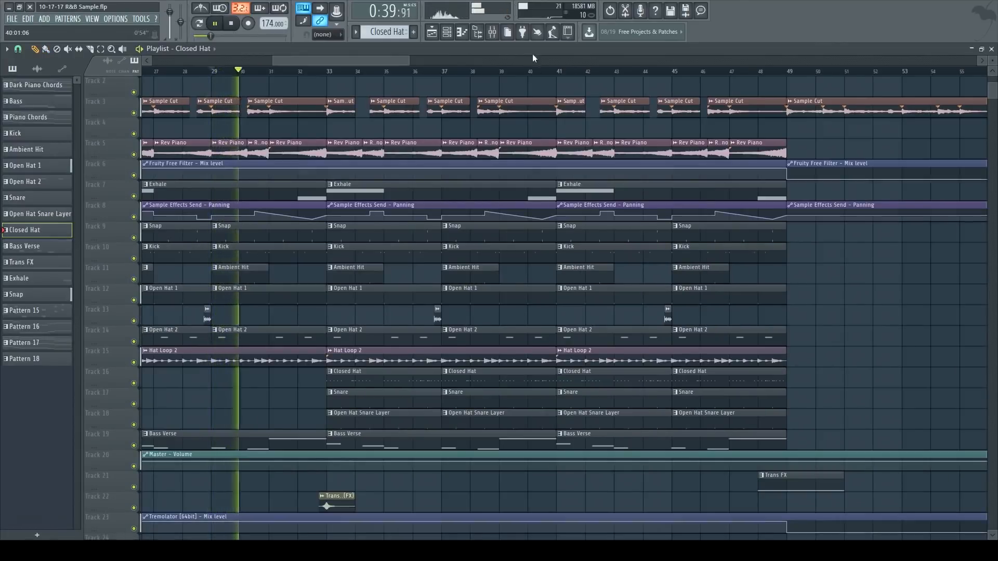
{"action": "left_click_drag", "start_coordinate": [408, 61], "coordinate": [440, 60]}
{"action": "scroll", "coordinate": [378, 159], "scroll_direction": "down", "scroll_amount": 5}
{"action": "scroll", "coordinate": [377, 160], "scroll_direction": "up", "scroll_amount": 6}
{"action": "left_click_drag", "start_coordinate": [349, 61], "coordinate": [352, 61]}
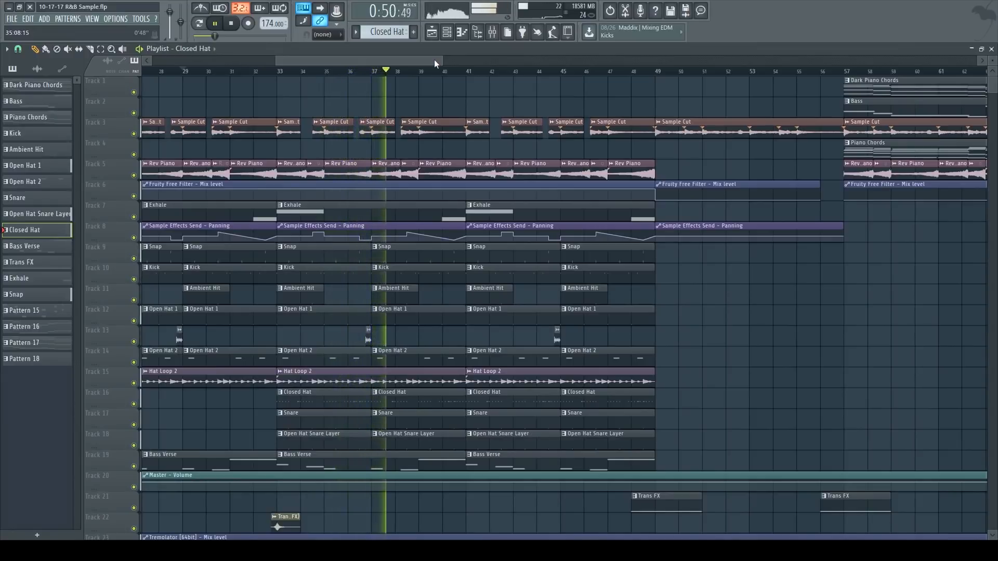
Examine the breakdown from bar 49 to bar 65, including its Dark Piano Chords, Bass and Piano Chords clips.
{"action": "left_click_drag", "start_coordinate": [418, 61], "coordinate": [426, 61]}
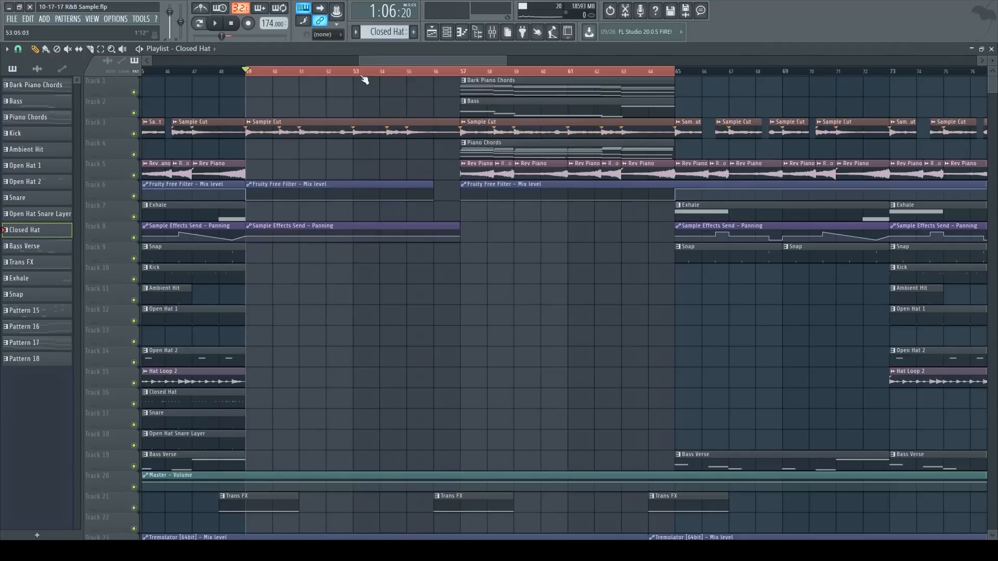
{"action": "mouse_move", "coordinate": [415, 60]}
{"action": "left_mouse_down"}
{"action": "mouse_move", "coordinate": [441, 62]}
{"action": "mouse_move", "coordinate": [434, 66]}
{"action": "left_mouse_up"}
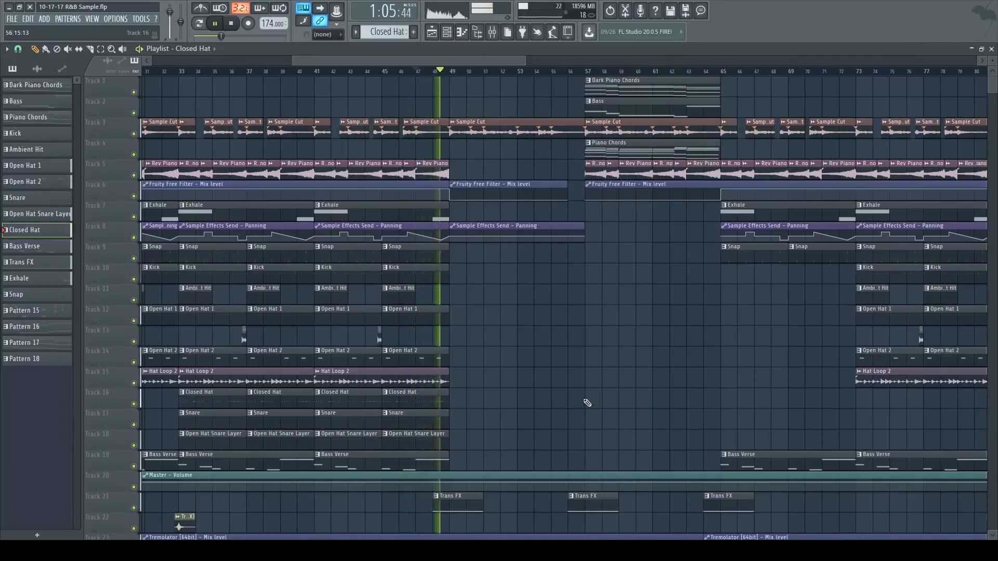
{"action": "left_click_drag", "start_coordinate": [489, 61], "coordinate": [530, 66]}
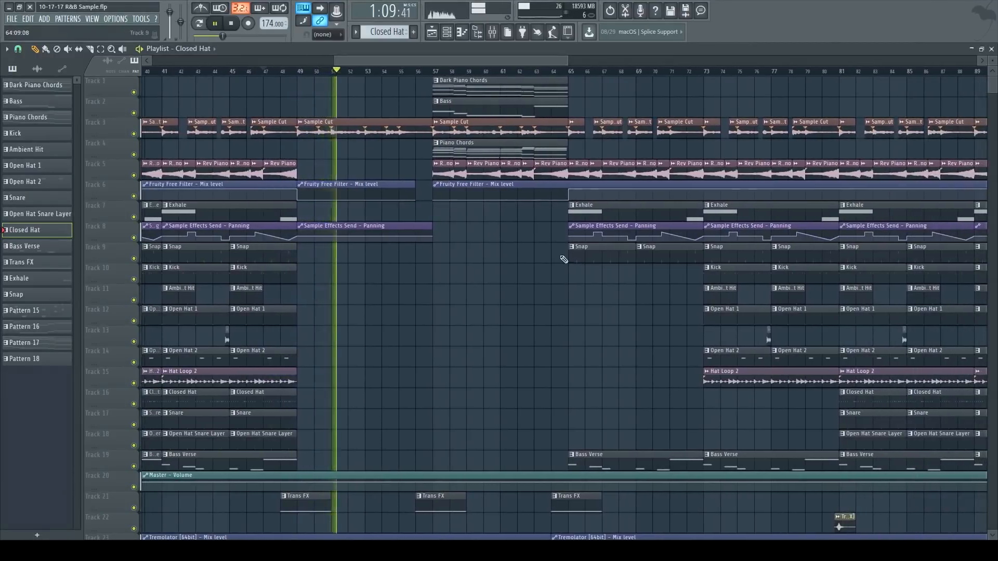
{"action": "scroll", "coordinate": [563, 263], "scroll_direction": "down", "scroll_amount": 4}
{"action": "scroll", "coordinate": [564, 265], "scroll_direction": "up", "scroll_amount": 4}
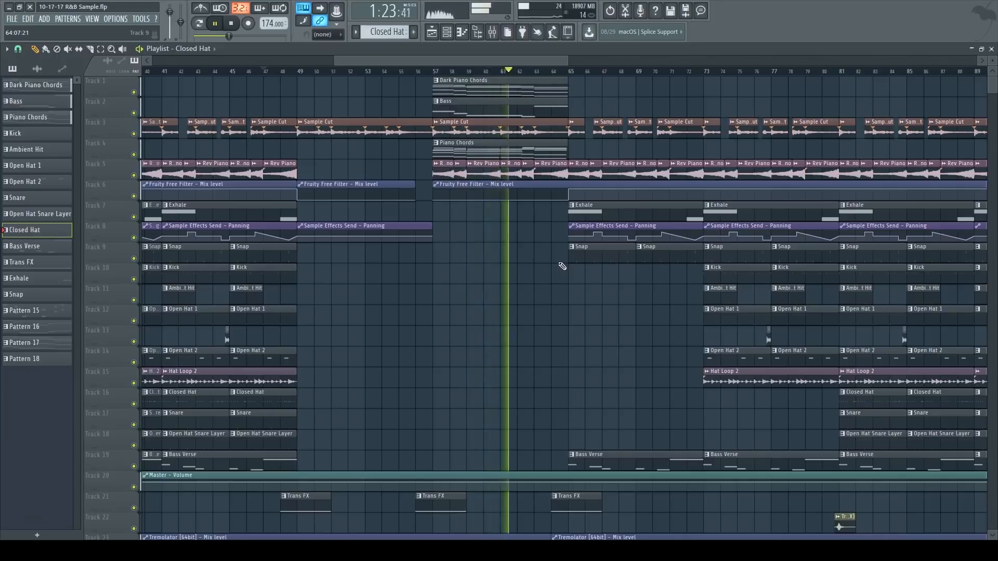
Examine the second verse from bar 65 onward, following how the Snap, Bass Verse and drum clips enter.
{"action": "left_click_drag", "start_coordinate": [493, 62], "coordinate": [520, 79]}
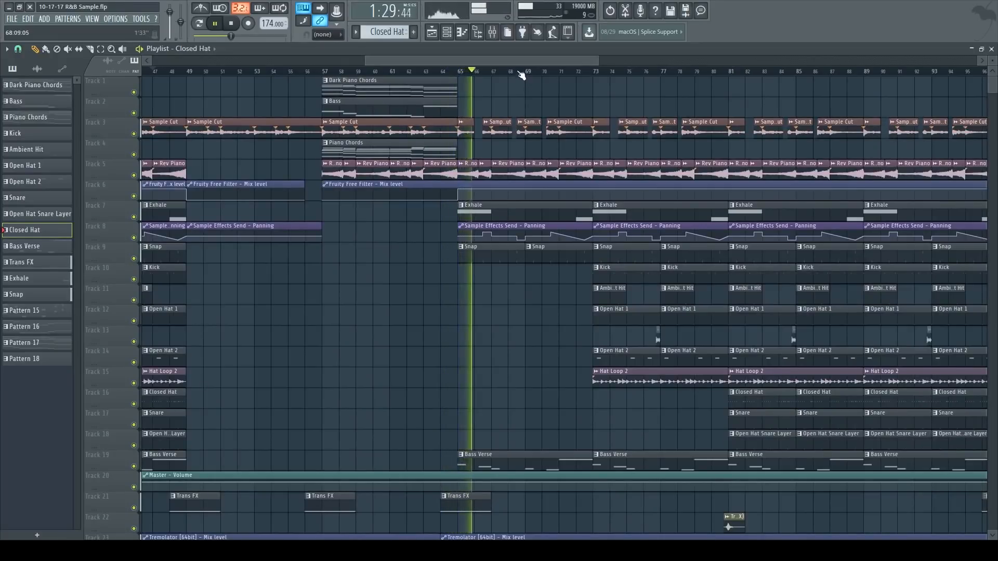
{"action": "scroll", "coordinate": [522, 75], "scroll_direction": "down", "scroll_amount": 2}
{"action": "scroll", "coordinate": [556, 237], "scroll_direction": "down", "scroll_amount": 4}
{"action": "scroll", "coordinate": [556, 237], "scroll_direction": "up", "scroll_amount": 4}
{"action": "scroll", "coordinate": [556, 77], "scroll_direction": "up", "scroll_amount": 2}
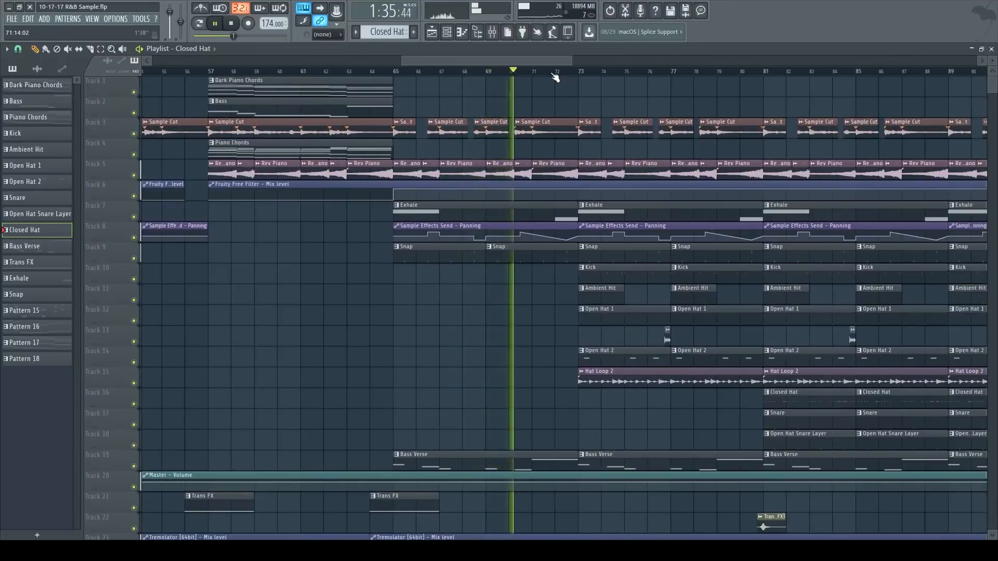
{"action": "left_click_drag", "start_coordinate": [527, 62], "coordinate": [555, 71]}
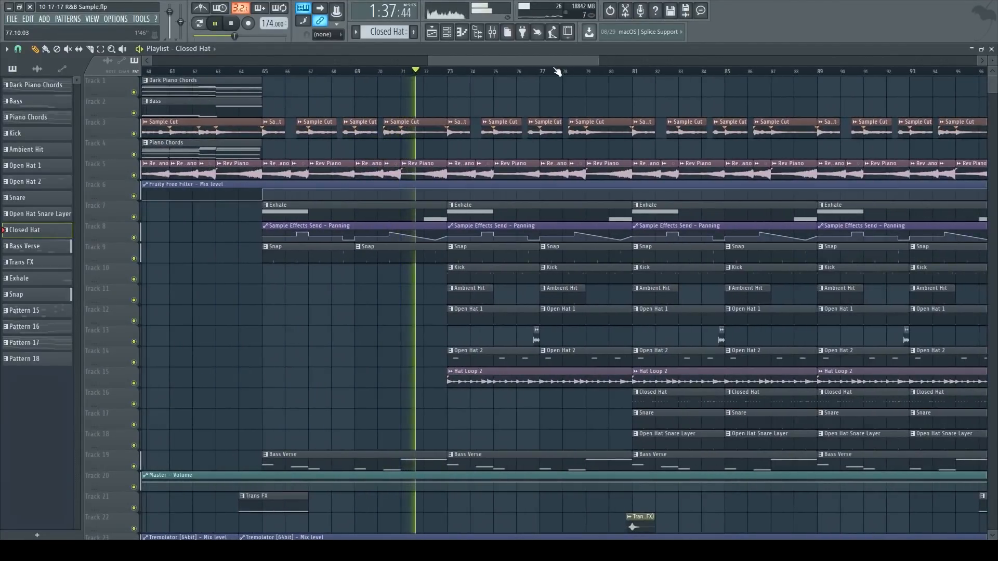